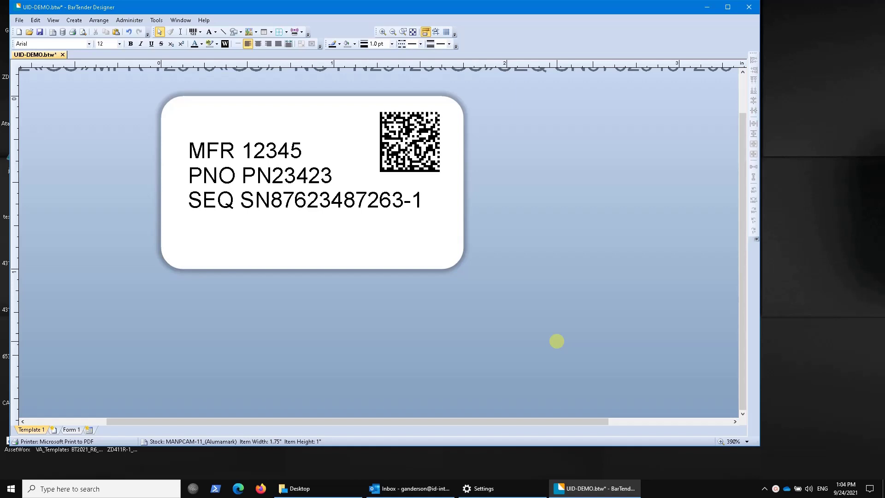
# - Open Text 1's properties and select the 12345 manufacturer data source
pyautogui.click(286, 147)
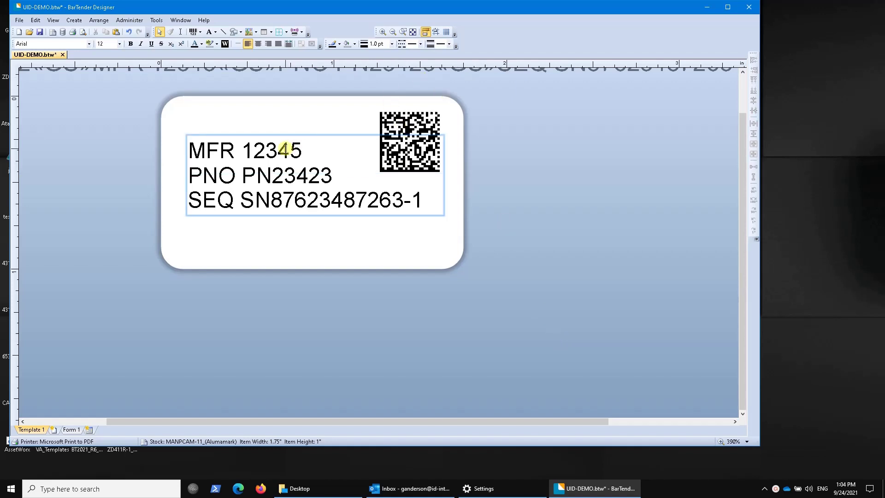
pyautogui.doubleClick(287, 137)
pyautogui.click(416, 180)
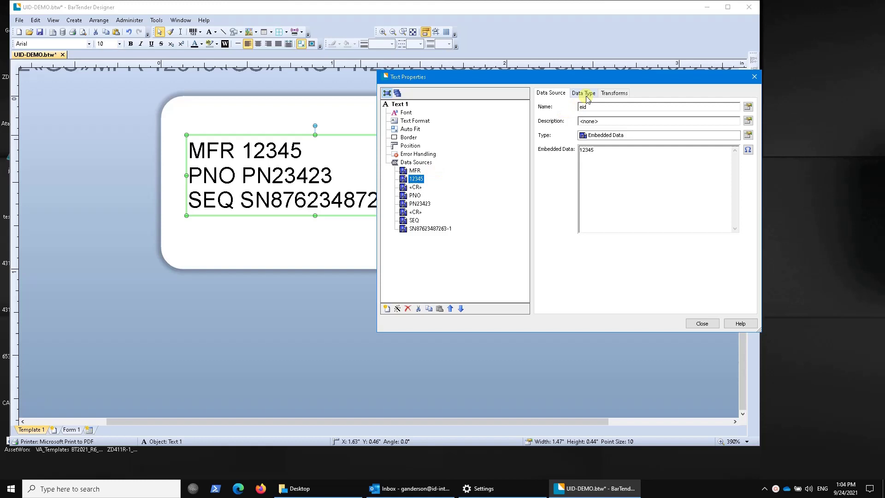
# - Review the 12345 source's Character Count and Character Filter transforms, then close Text Properties
pyautogui.click(604, 93)
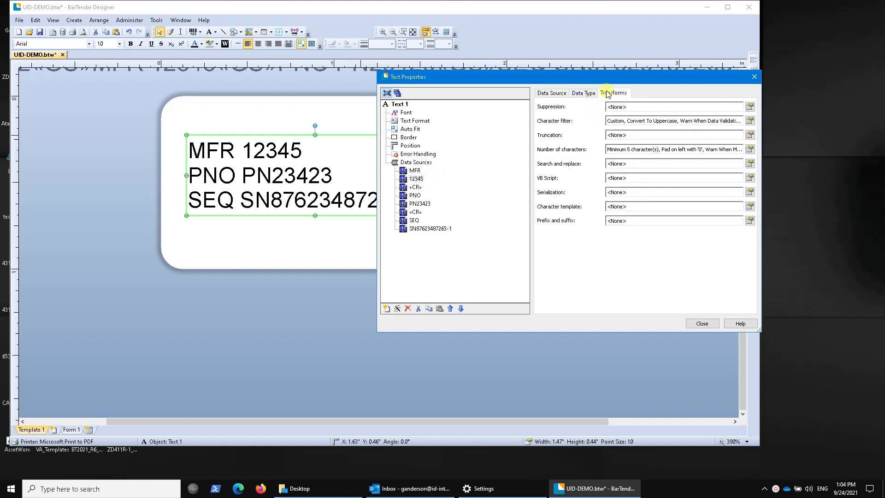
pyautogui.click(747, 149)
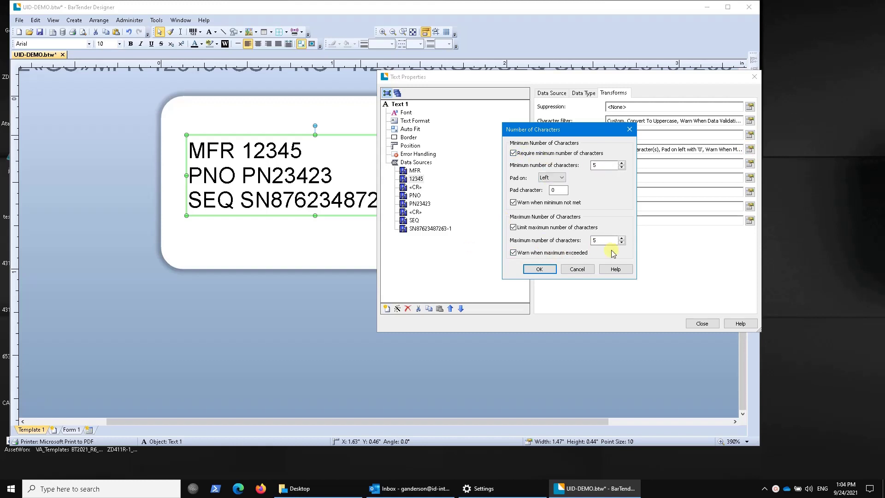
pyautogui.click(566, 271)
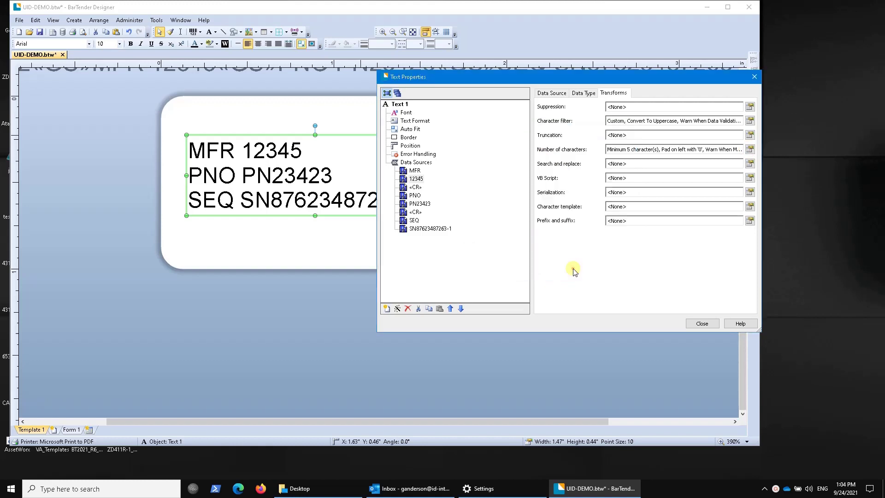
pyautogui.click(750, 120)
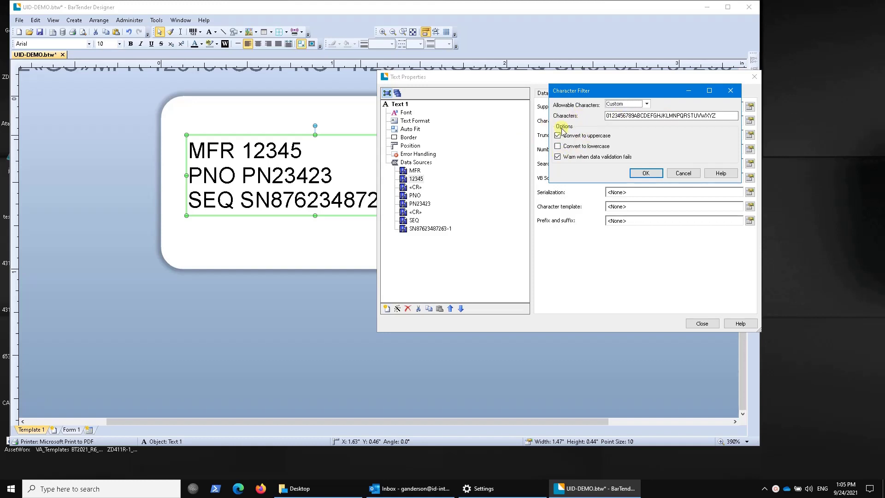
pyautogui.click(655, 177)
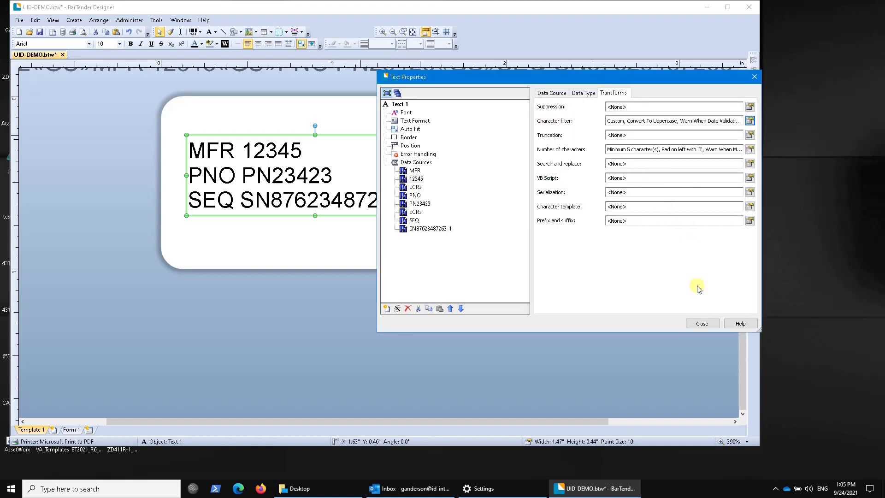
pyautogui.click(709, 324)
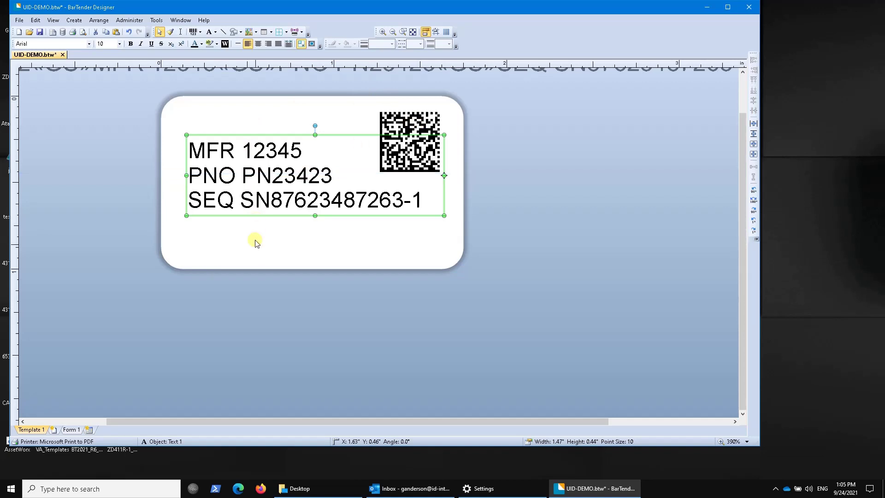
# - Delete the embedded PN23423 part number and show the PNO prefix's transform settings
pyautogui.doubleClick(250, 217)
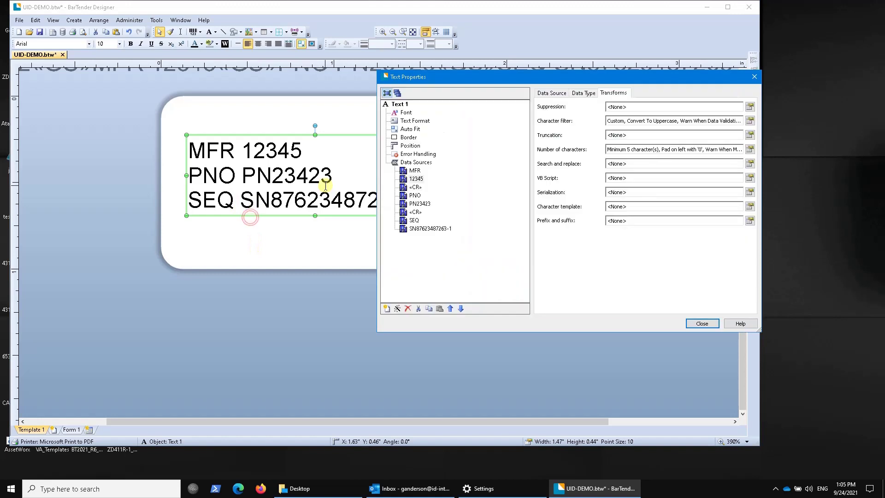
pyautogui.click(404, 205)
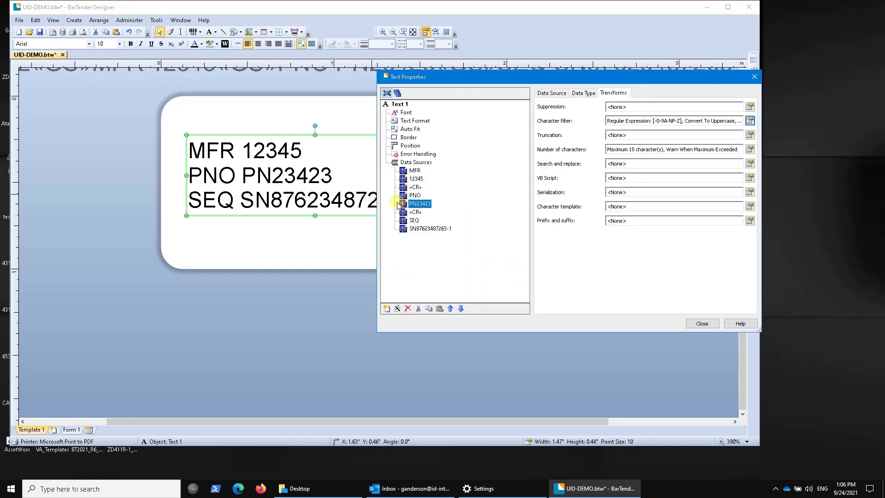
pyautogui.click(548, 93)
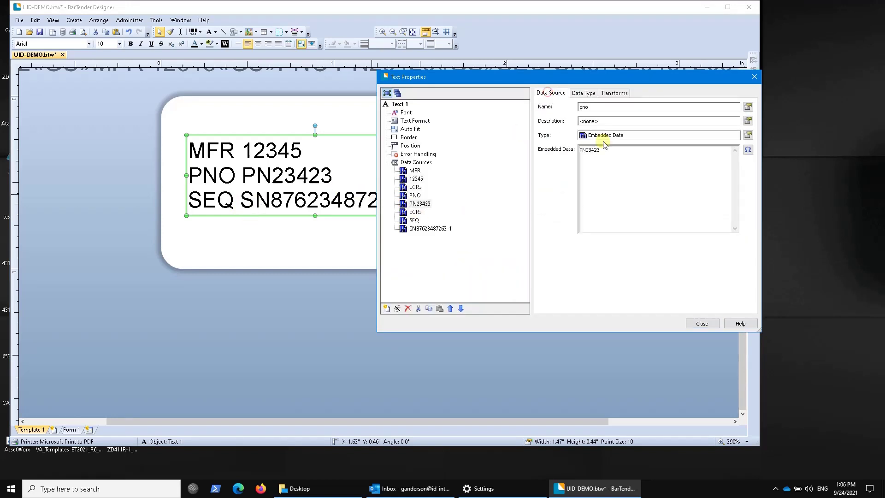
pyautogui.doubleClick(602, 150)
pyautogui.press('BackSpace')
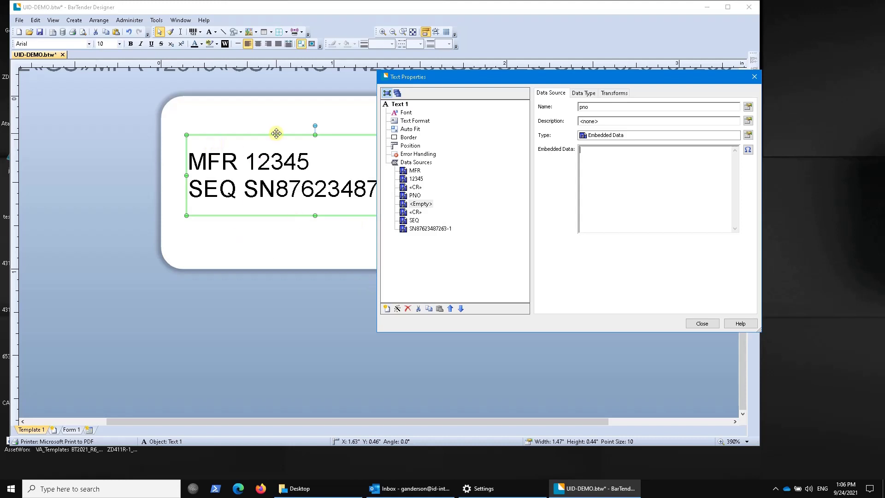
pyautogui.click(405, 196)
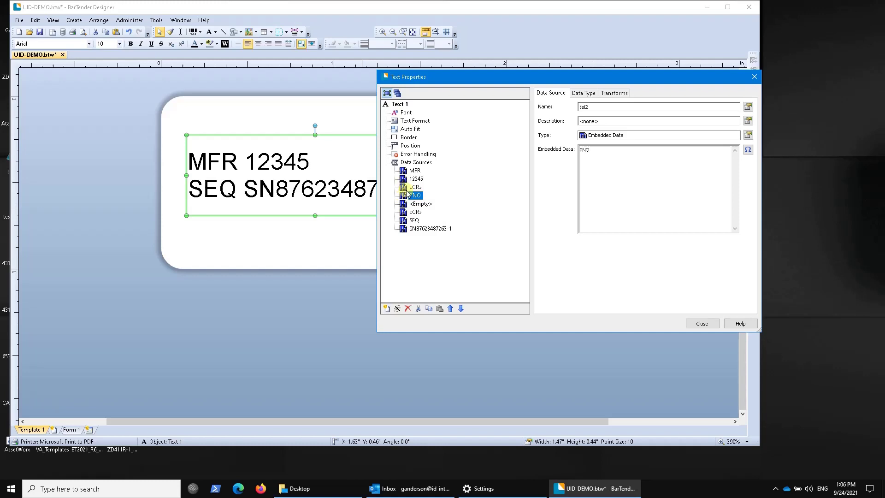
pyautogui.click(618, 94)
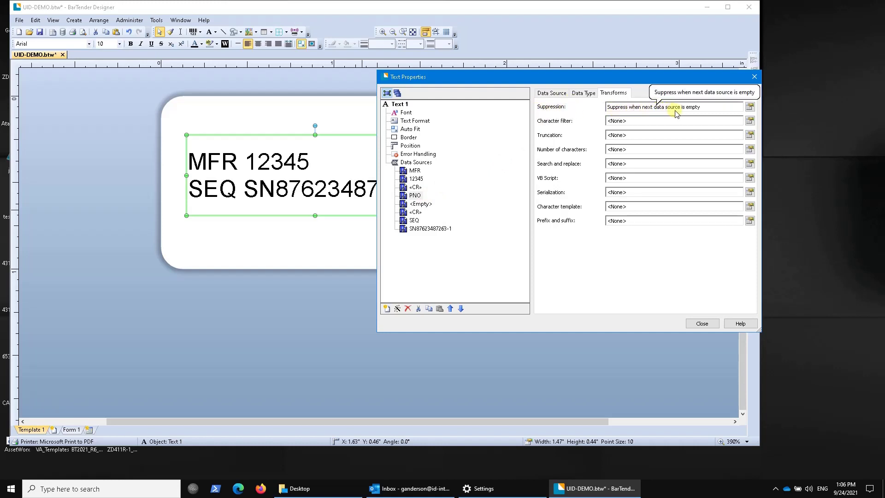
# - Suppress the PNO prefix when the pno source Is Empty, then close Text Properties
pyautogui.click(749, 108)
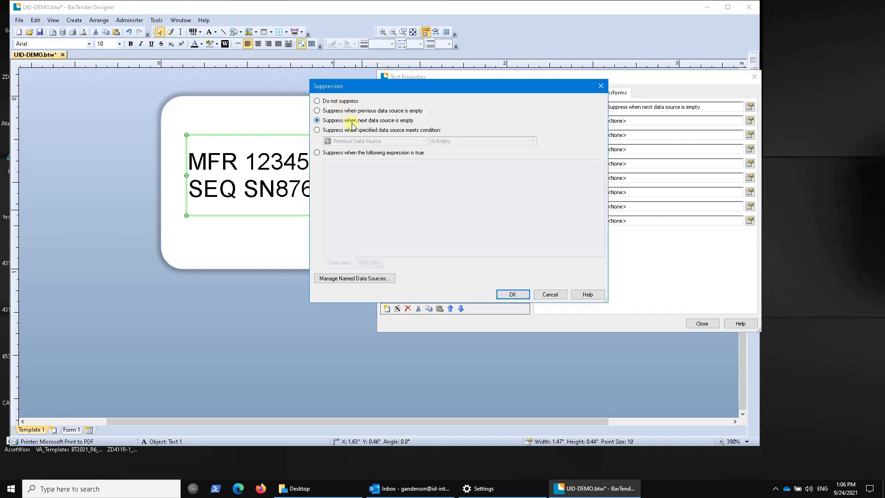
pyautogui.click(511, 294)
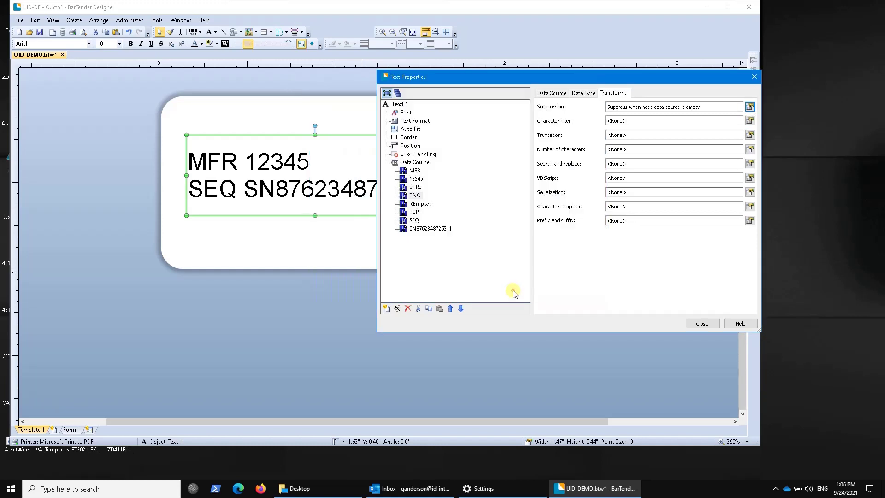
pyautogui.click(415, 187)
pyautogui.click(750, 107)
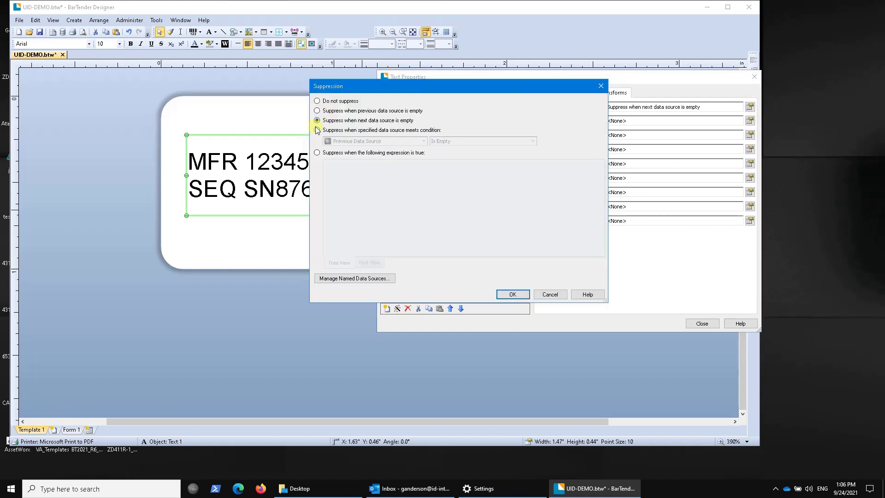
pyautogui.click(317, 129)
pyautogui.click(359, 141)
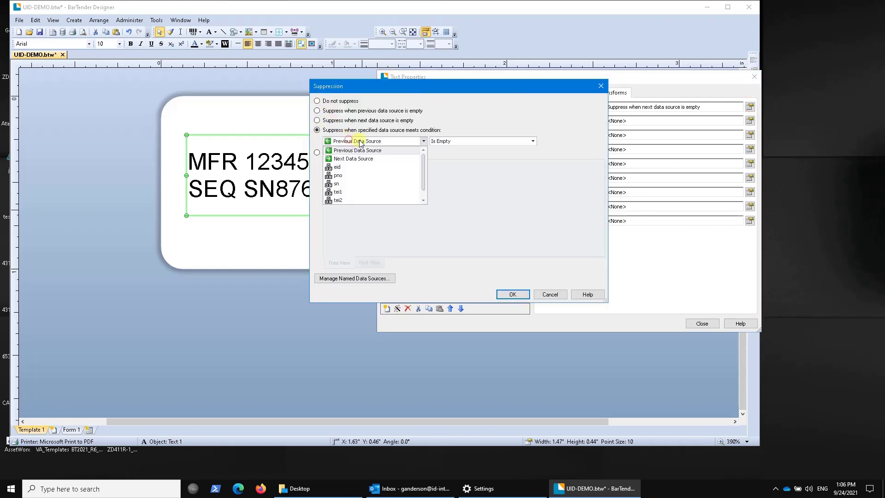
pyautogui.click(346, 176)
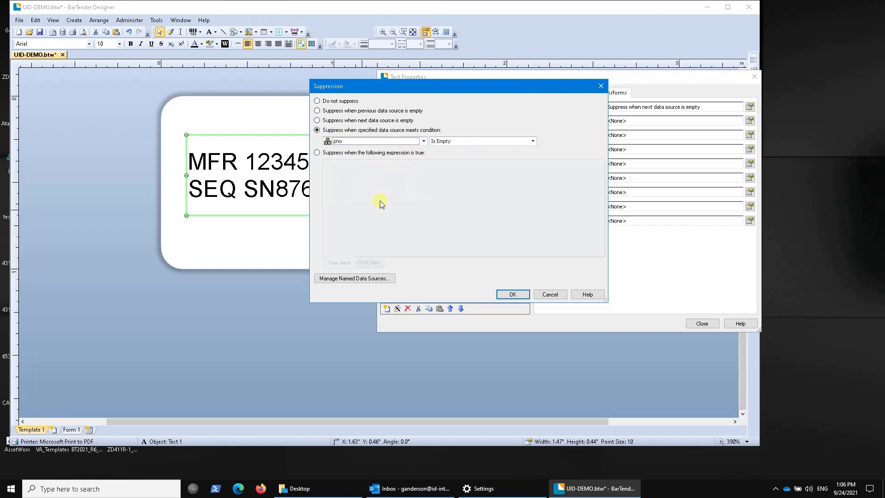
pyautogui.click(511, 294)
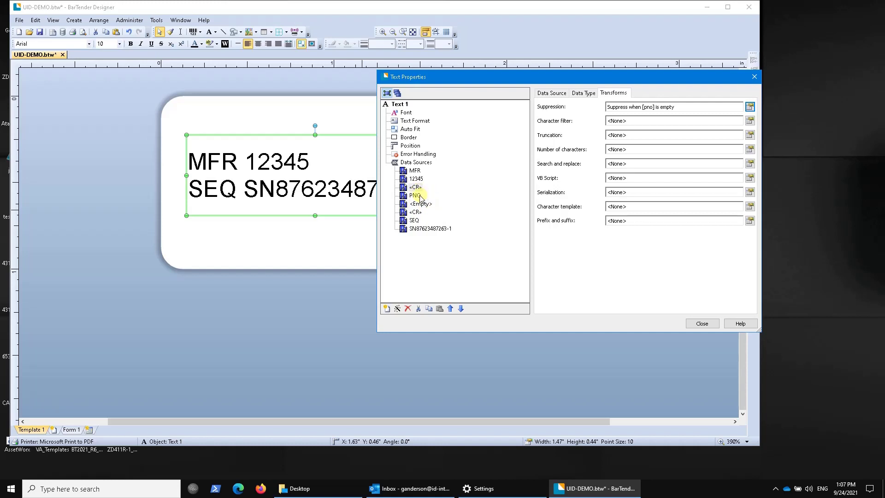
pyautogui.click(702, 323)
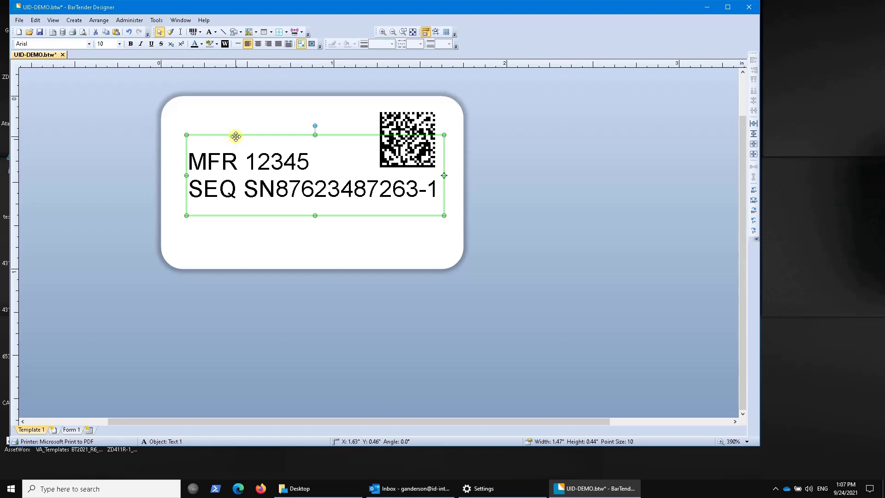
# - Nudge the text block slightly lower and select the Data Matrix barcode
pyautogui.moveTo(235, 136); pyautogui.dragTo(235, 144)
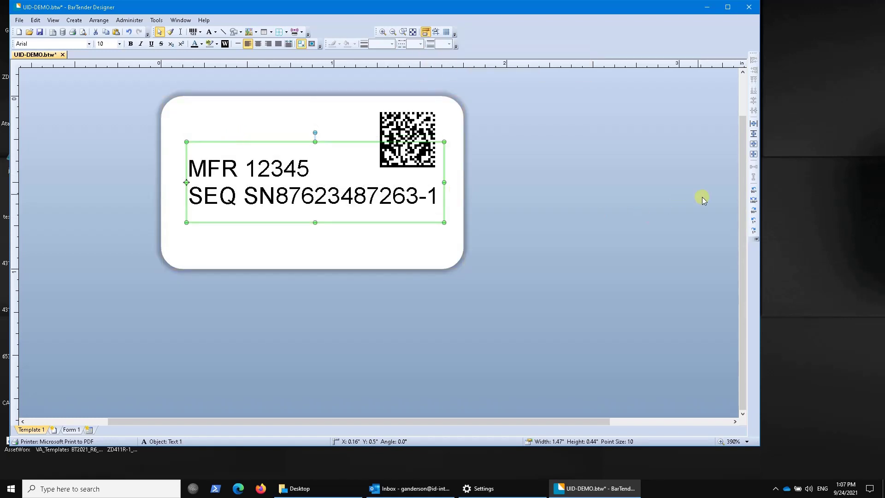
pyautogui.moveTo(744, 223); pyautogui.dragTo(739, 181)
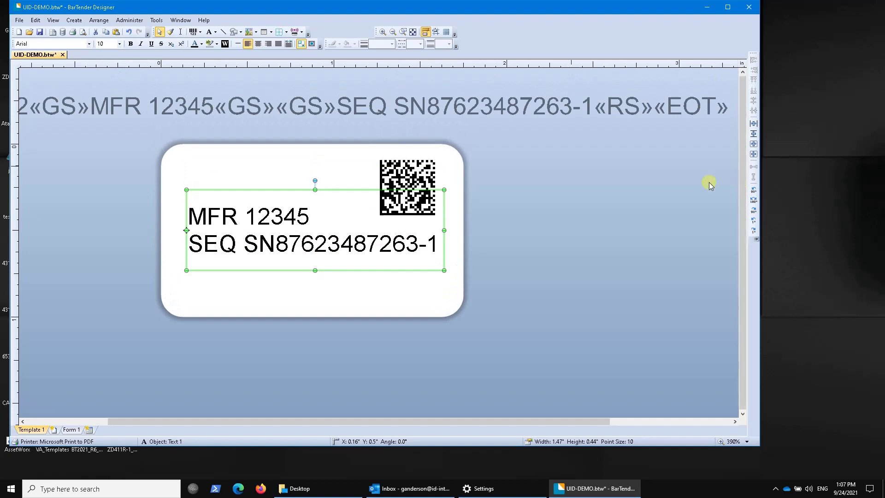
pyautogui.click(250, 87)
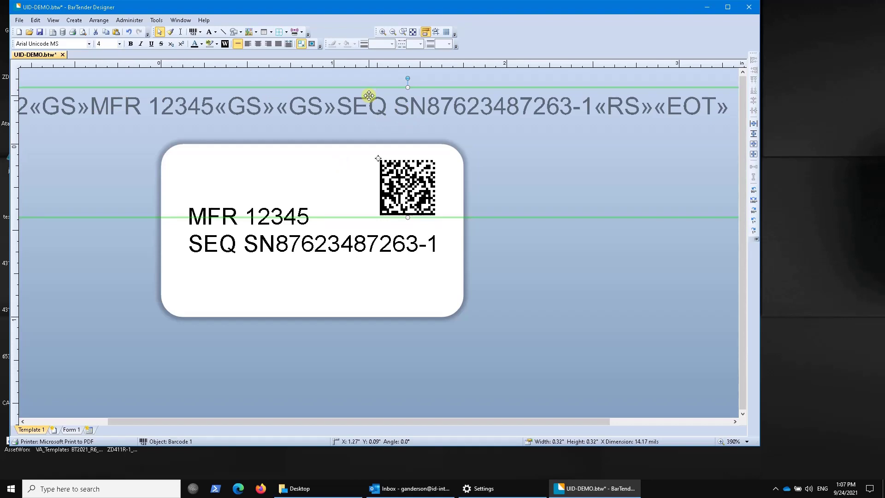
pyautogui.scroll(-1, 456, 155)
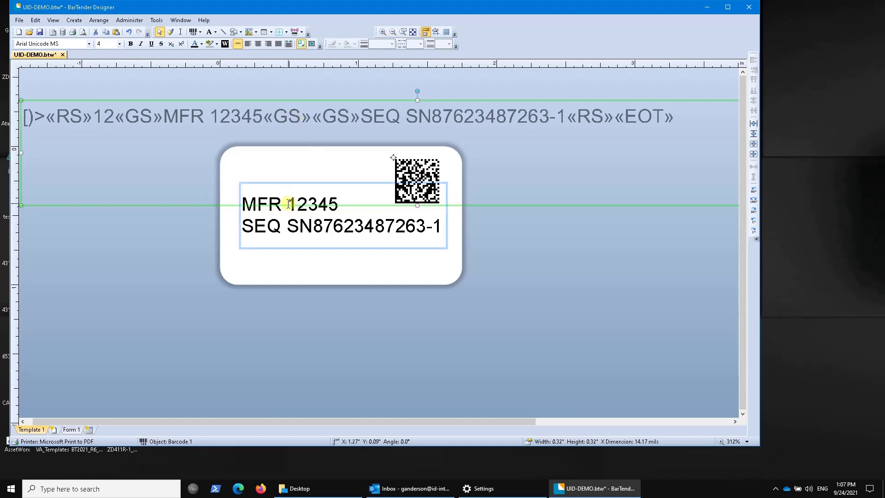
# - Open the Data Matrix's data sources and inspect the empty part-number and PNO prefix sources
pyautogui.doubleClick(406, 169)
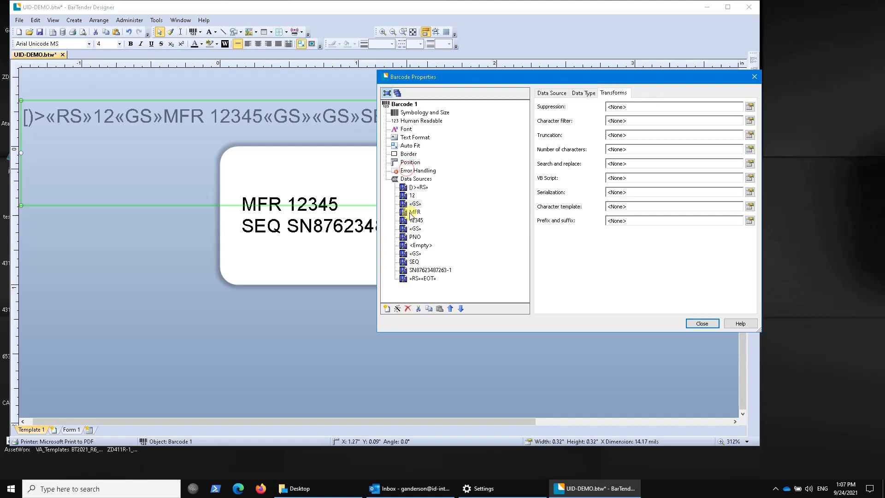
pyautogui.click(408, 229)
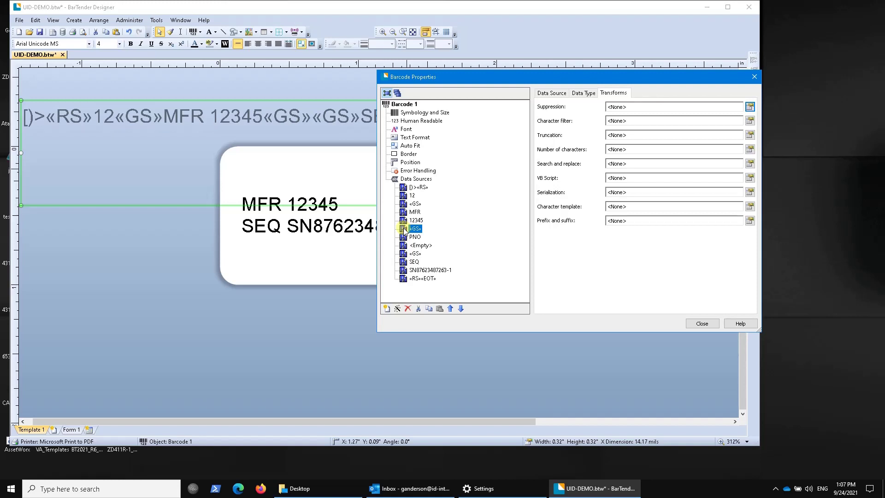
pyautogui.click(408, 247)
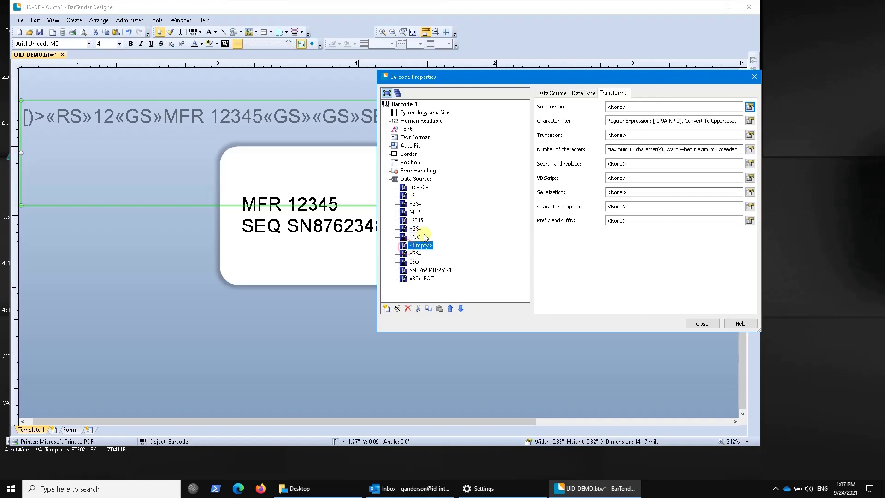
pyautogui.click(553, 92)
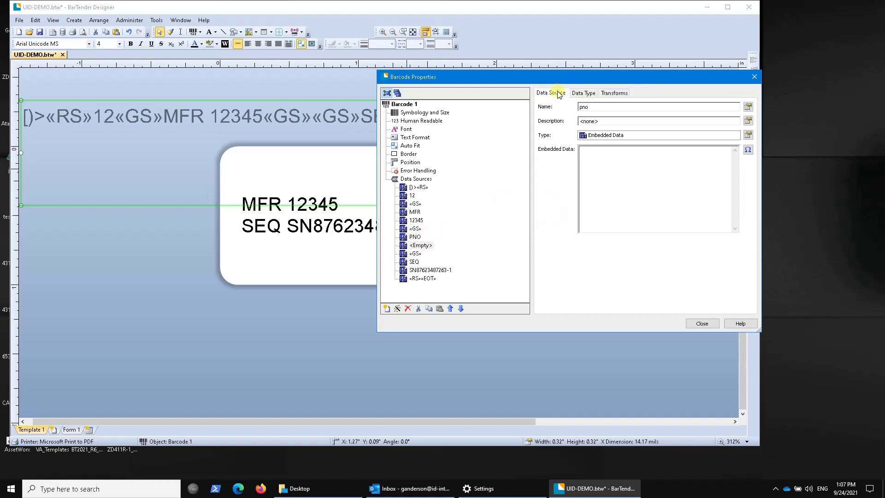
pyautogui.click(415, 236)
# - Suppress the «GS» separator before PNO when pno Is Empty, then close Barcode Properties
pyautogui.click(408, 229)
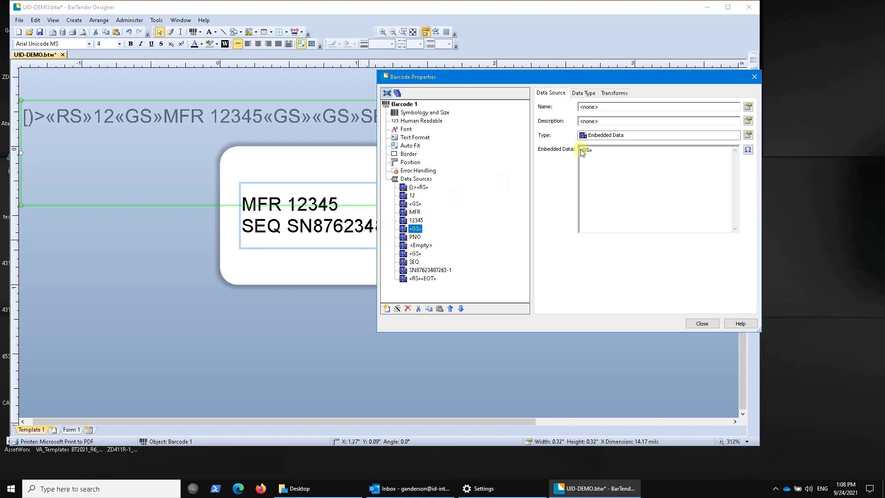
pyautogui.click(615, 92)
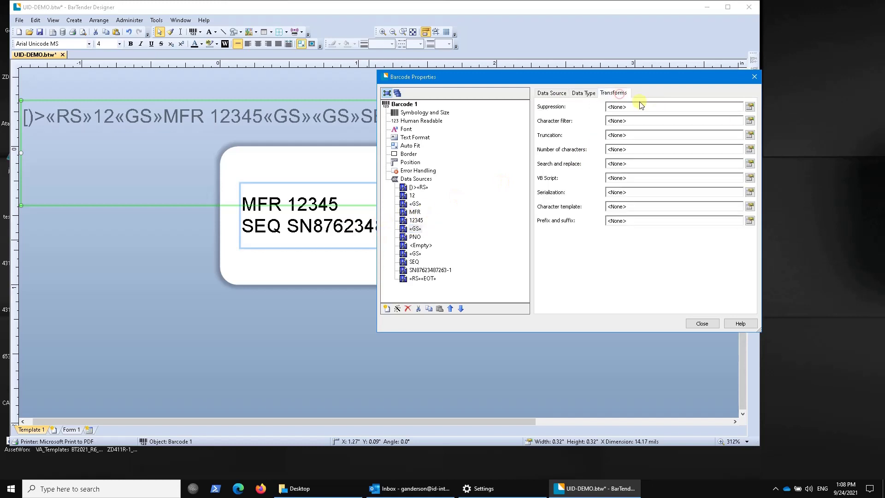
pyautogui.click(750, 106)
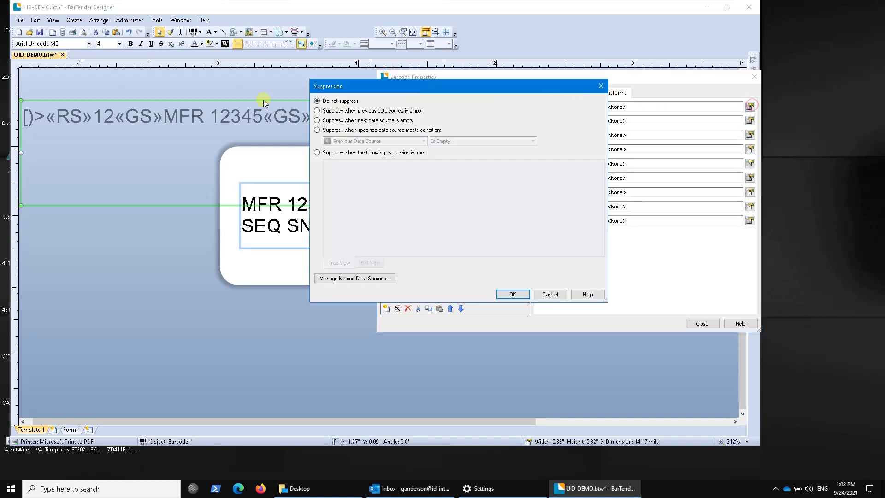
pyautogui.click(325, 131)
pyautogui.click(368, 141)
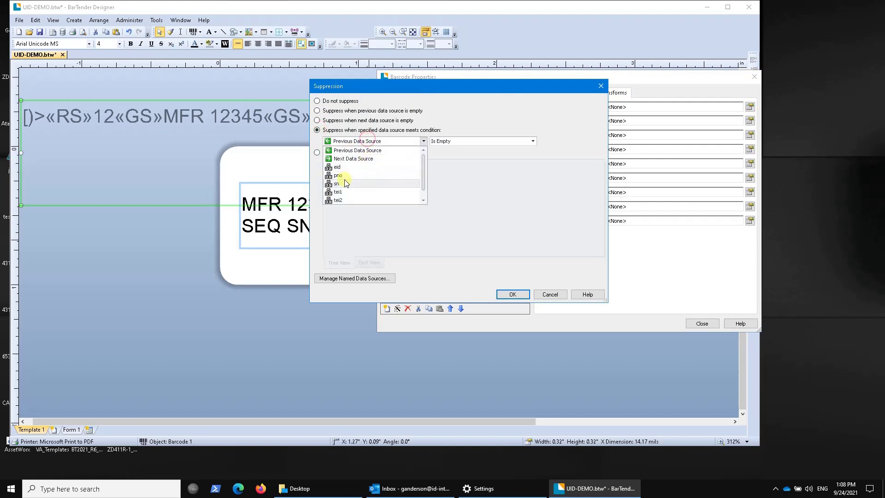
pyautogui.click(348, 176)
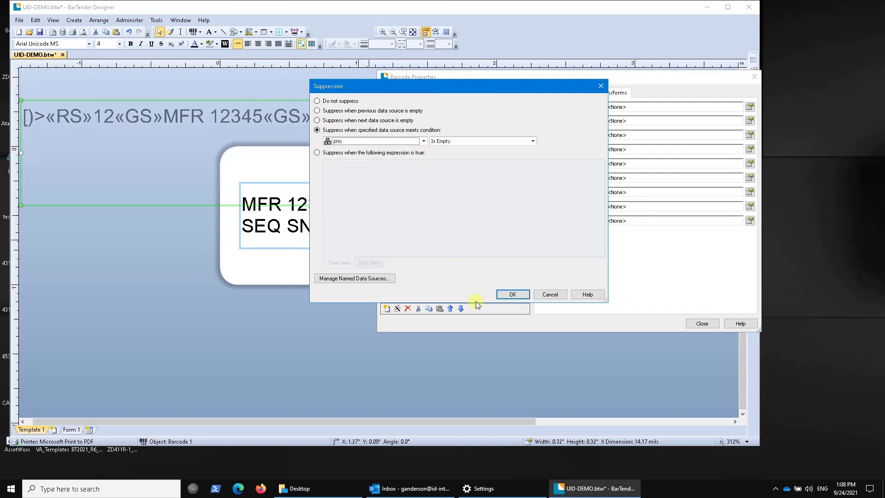
pyautogui.click(513, 295)
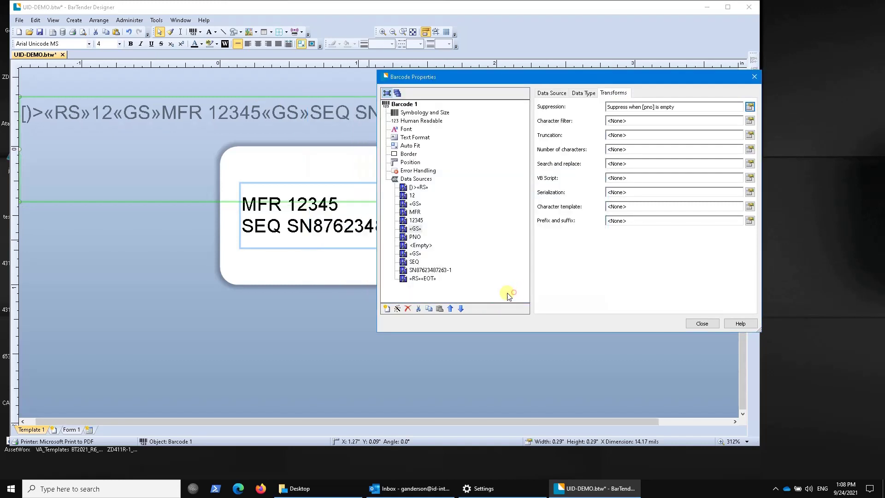
pyautogui.click(701, 323)
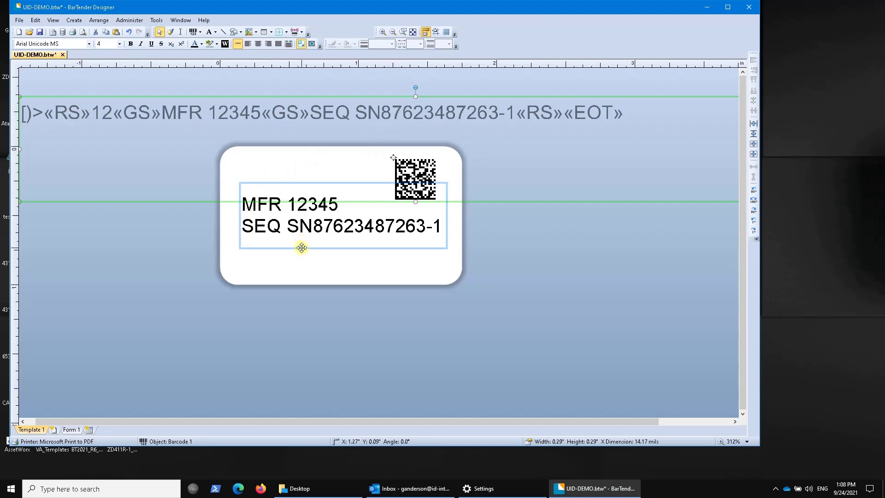
pyautogui.doubleClick(302, 248)
pyautogui.click(418, 203)
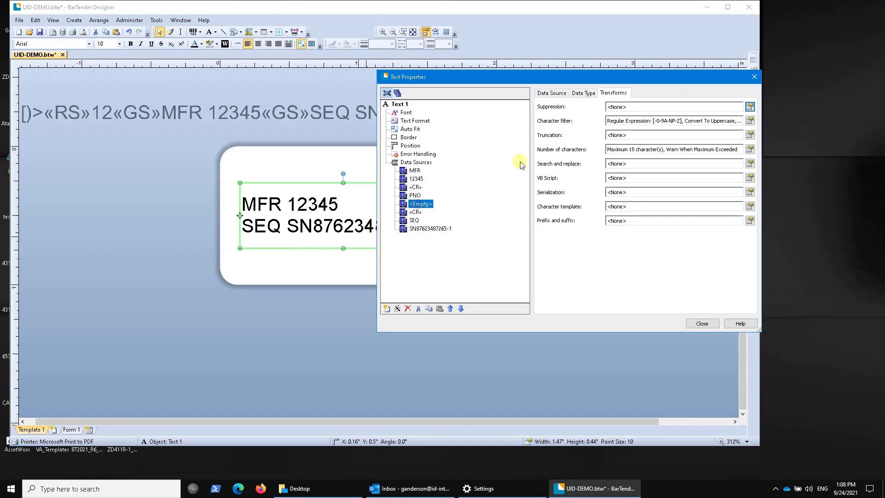
pyautogui.click(551, 92)
pyautogui.click(615, 164)
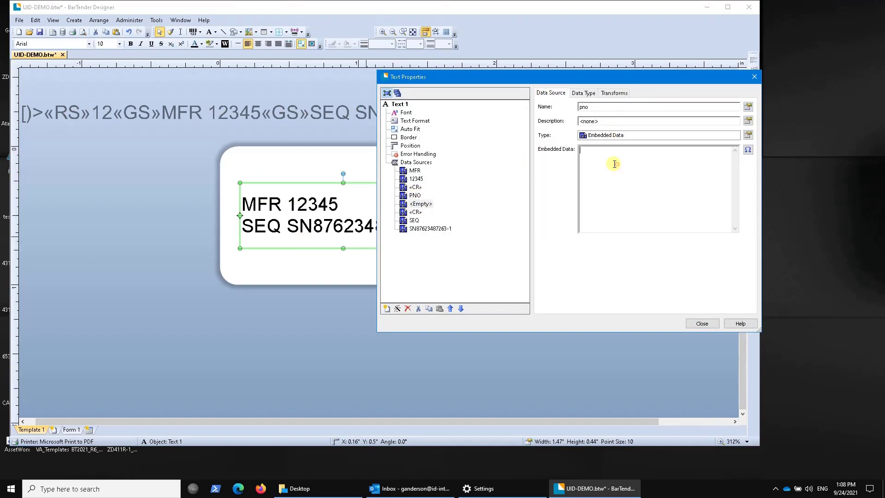
pyautogui.write('234234')
pyautogui.click(701, 324)
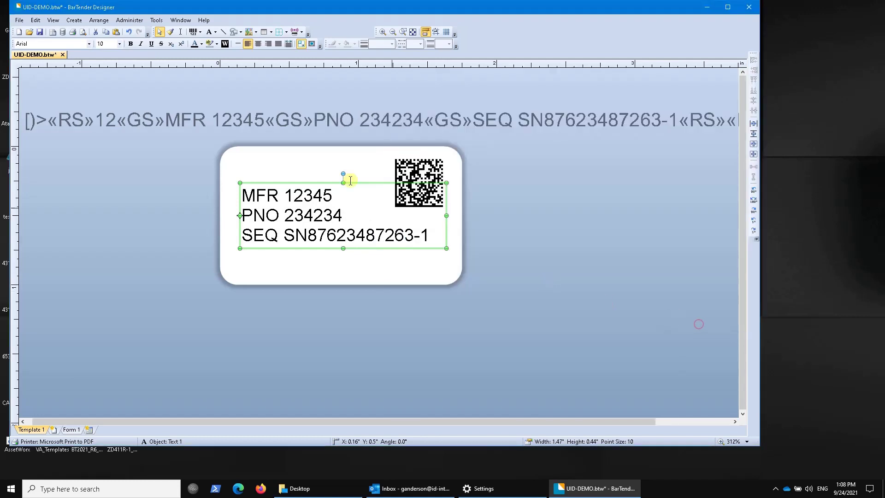
pyautogui.doubleClick(383, 248)
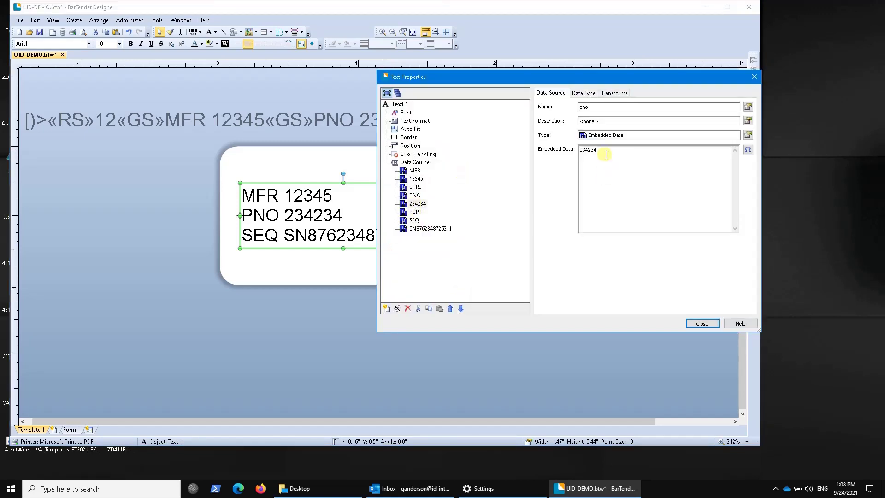
pyautogui.moveTo(606, 153); pyautogui.dragTo(567, 148)
pyautogui.press('Delete')
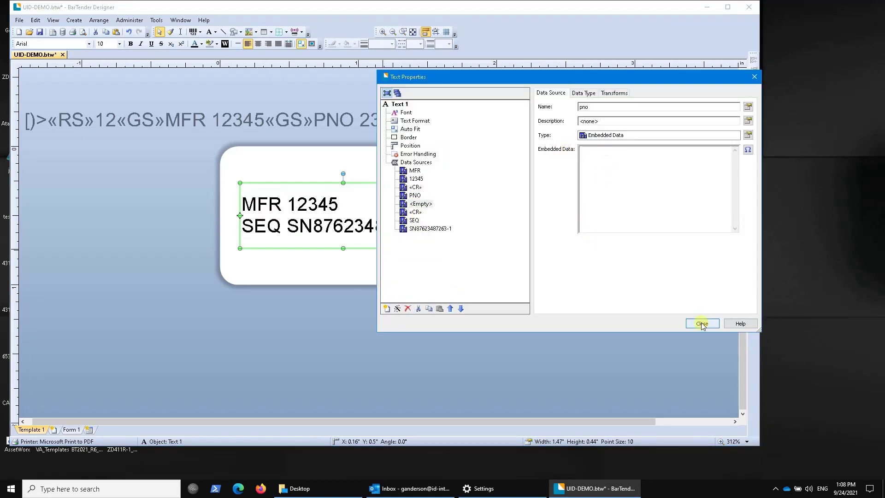
pyautogui.click(702, 323)
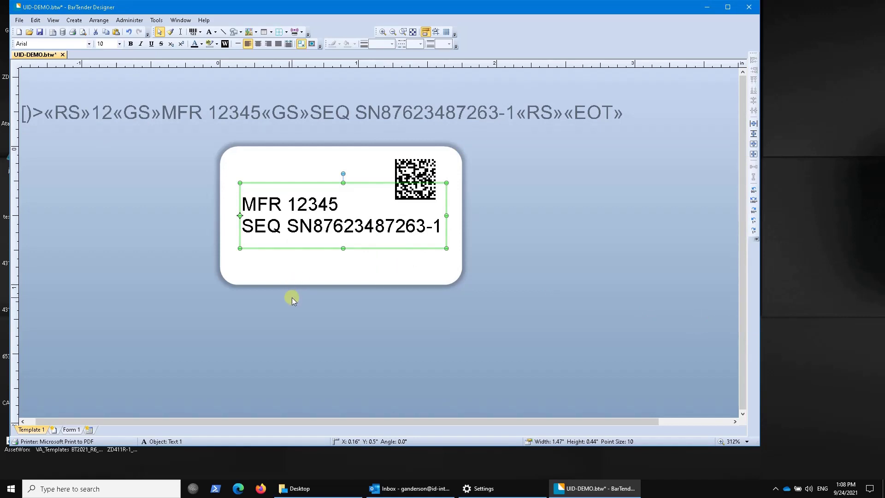
# - Open the data source properties for the SEQ prefix in the label text
pyautogui.doubleClick(282, 225)
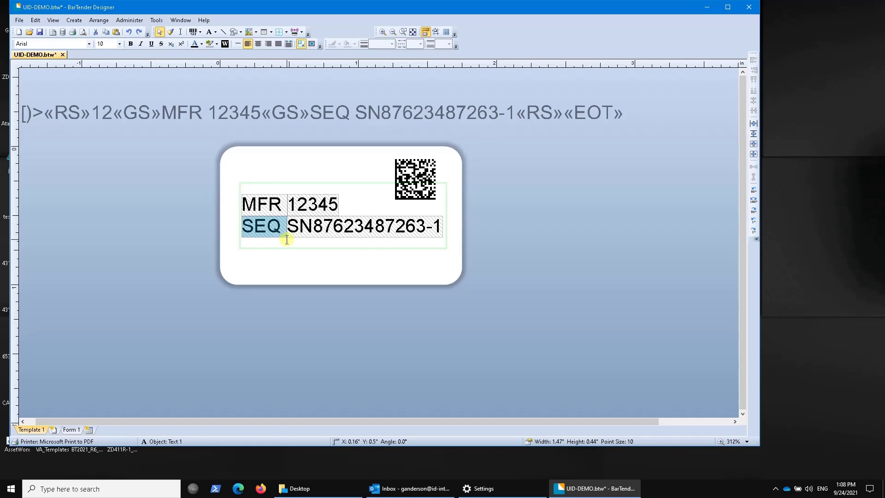
pyautogui.click(257, 262)
pyautogui.click(256, 261)
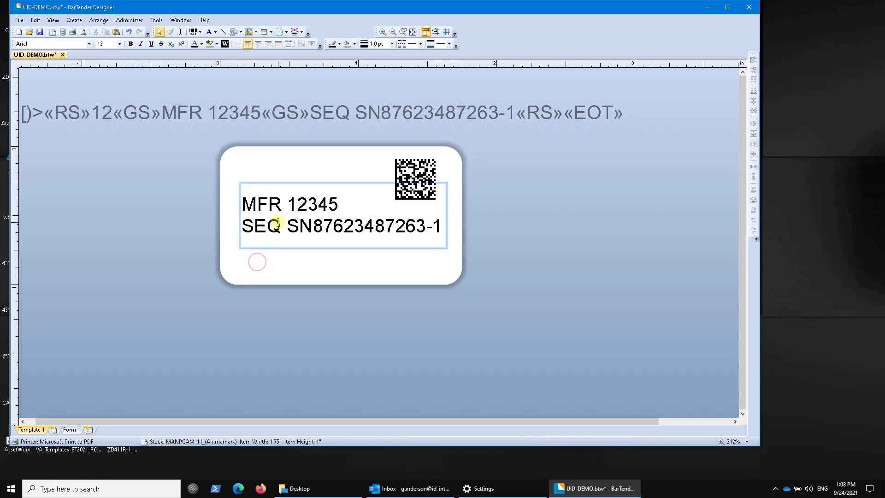
pyautogui.click(276, 217)
pyautogui.doubleClick(289, 246)
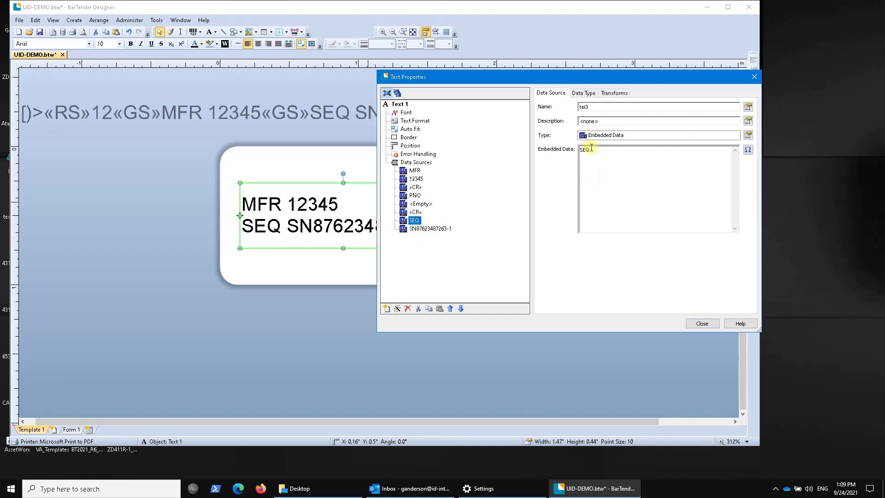
# - Change the SEQ prefix source's type to Visual Basic Script
pyautogui.click(748, 136)
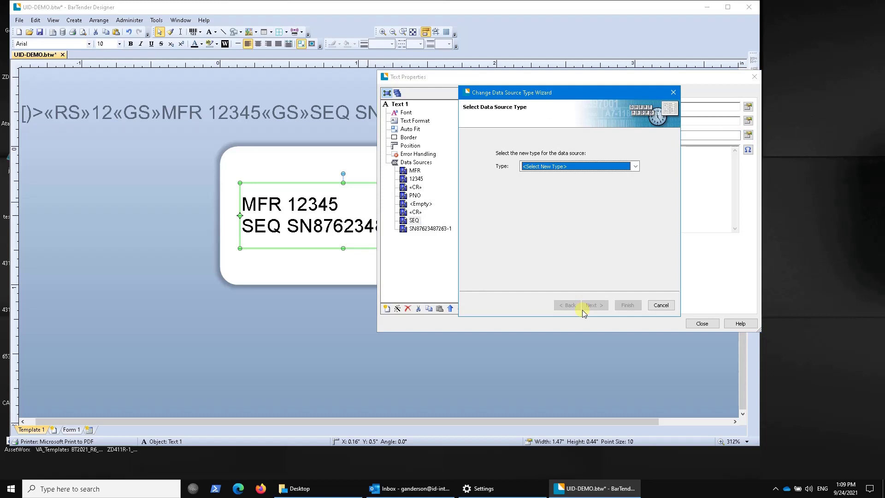
pyautogui.click(564, 165)
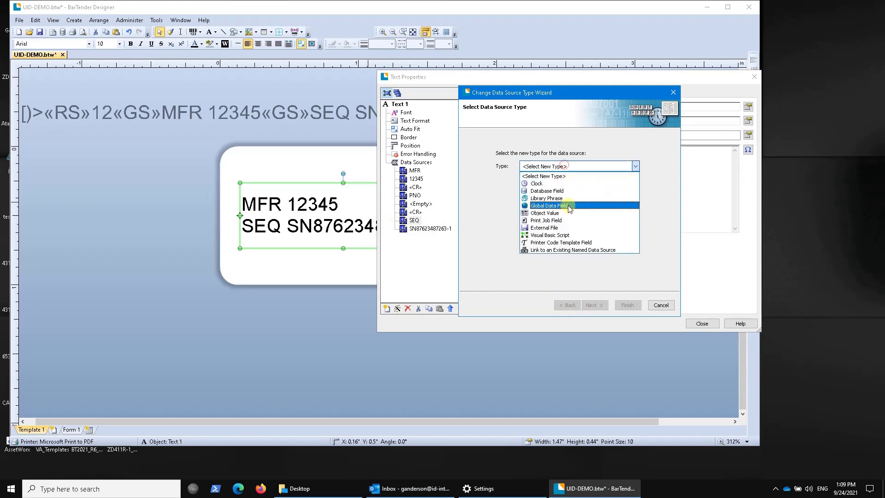
pyautogui.click(561, 236)
pyautogui.click(627, 305)
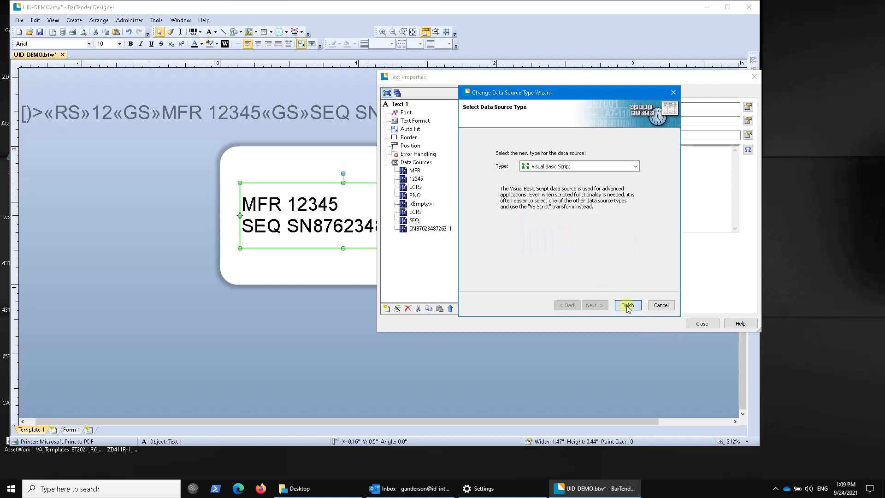
# - Replace the fixed "SEQ " expression with IIf(Format.NamedSubStrings("pno").Value = "", "SER ", "SEQ ")
pyautogui.moveTo(586, 172); pyautogui.dragTo(562, 181)
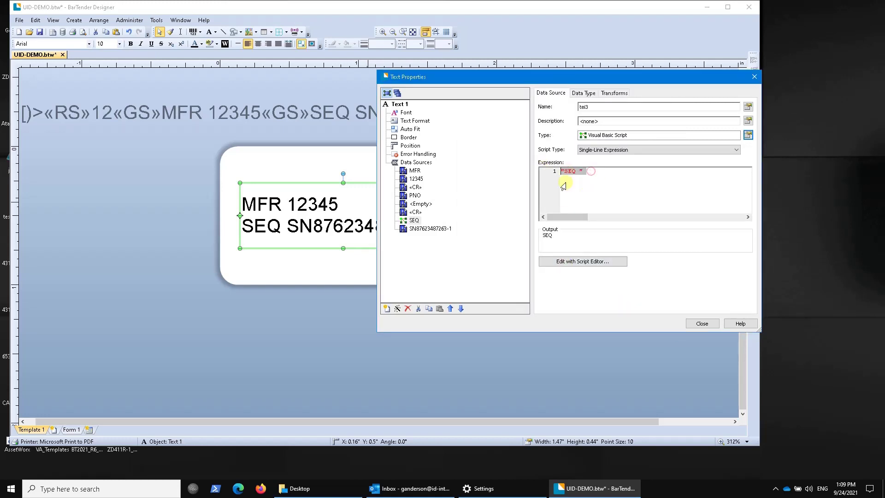
pyautogui.hotkey('ctrl', 'v')
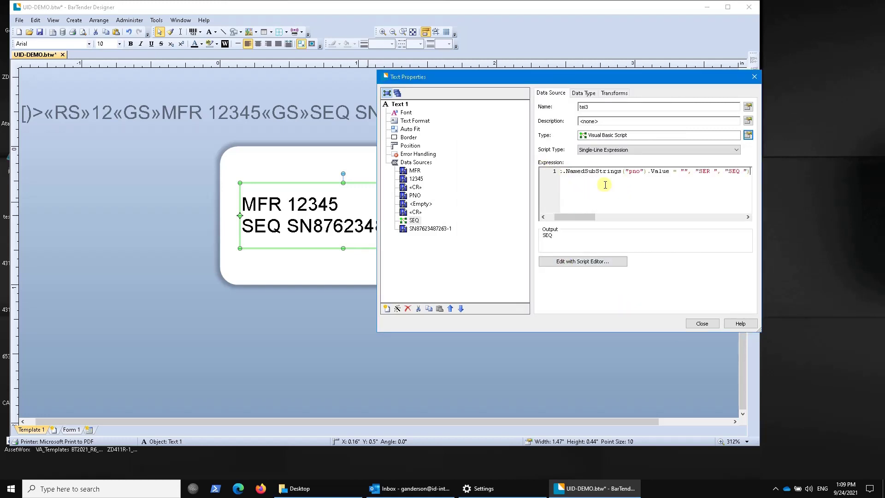
pyautogui.moveTo(585, 217); pyautogui.dragTo(558, 222)
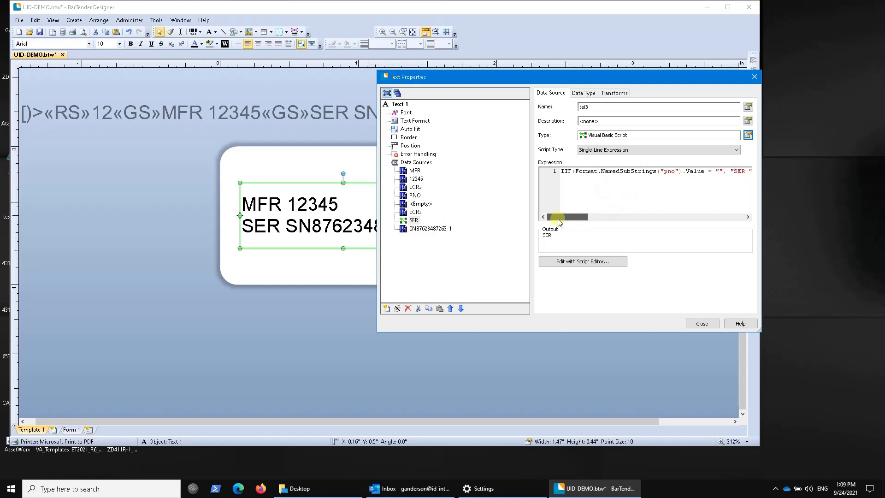
pyautogui.click(563, 171)
pyautogui.moveTo(553, 216); pyautogui.dragTo(571, 216)
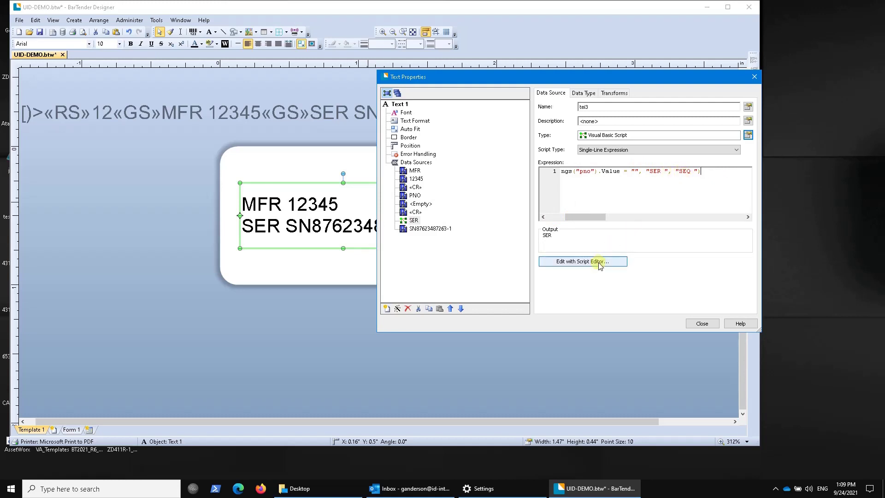
# - Review the pno IIf expression and Functions list in the Script Editor, then close it
pyautogui.click(551, 261)
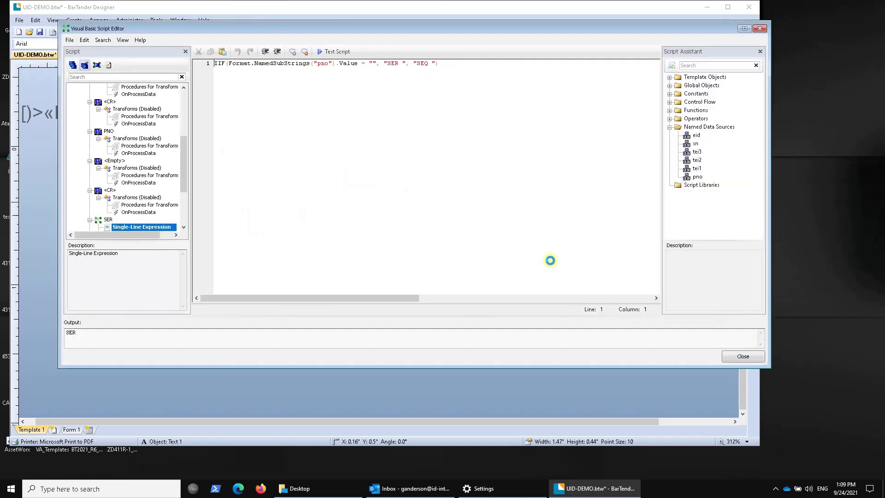
pyautogui.click(459, 66)
pyautogui.click(670, 111)
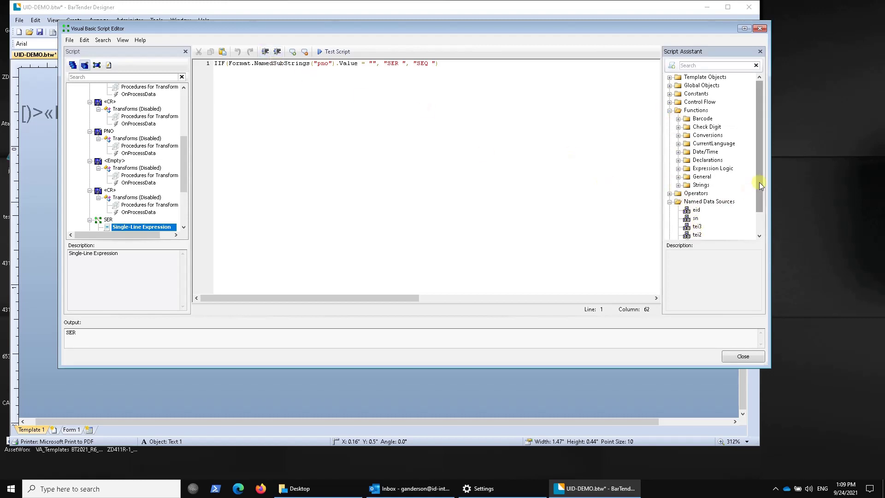
pyautogui.moveTo(759, 181); pyautogui.dragTo(756, 200)
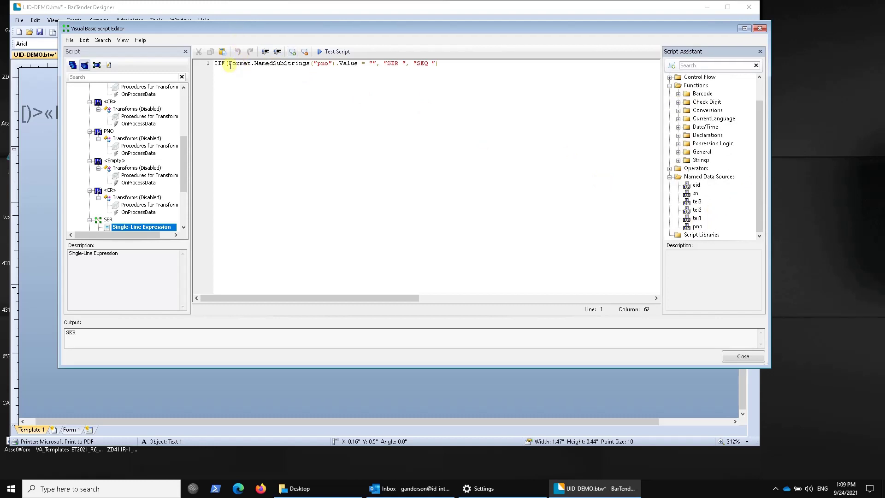
pyautogui.moveTo(229, 63); pyautogui.dragTo(356, 64)
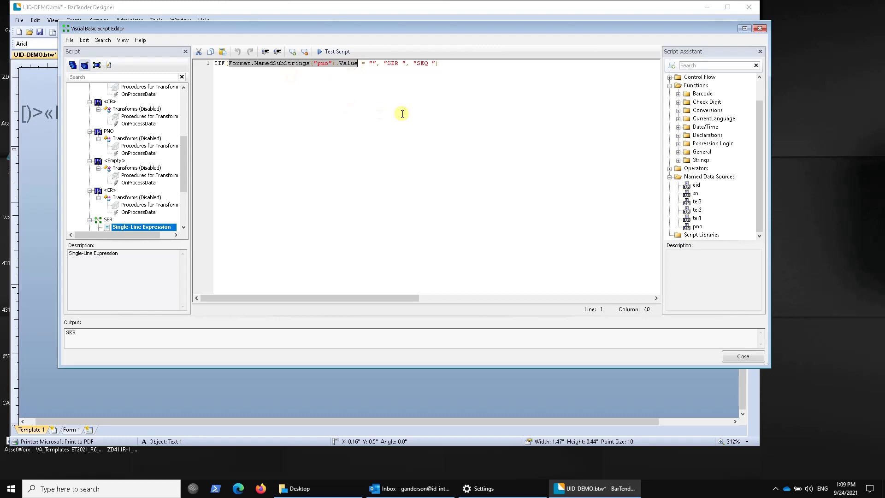
pyautogui.click(743, 358)
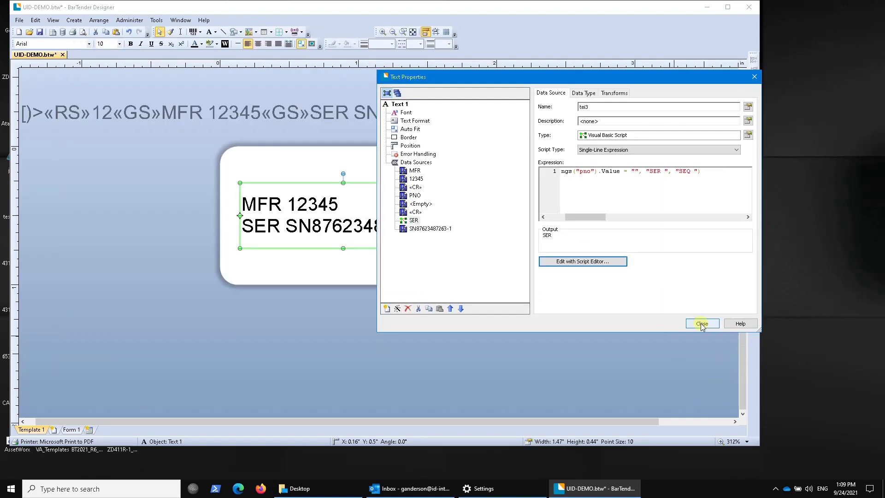
# - Nudge the Data Matrix right and give the empty pno source the embedded value 345345345
pyautogui.click(702, 323)
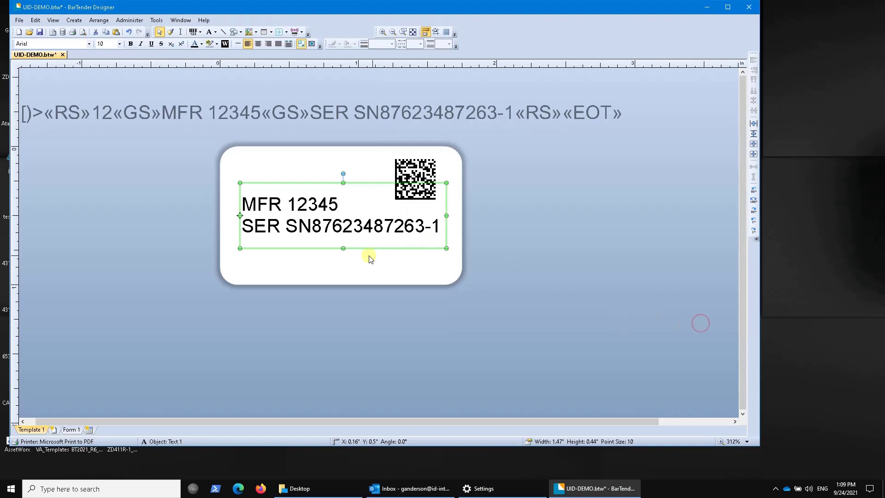
pyautogui.moveTo(295, 96)
pyautogui.mouseDown()
pyautogui.moveTo(338, 97)
pyautogui.moveTo(298, 95)
pyautogui.mouseUp()
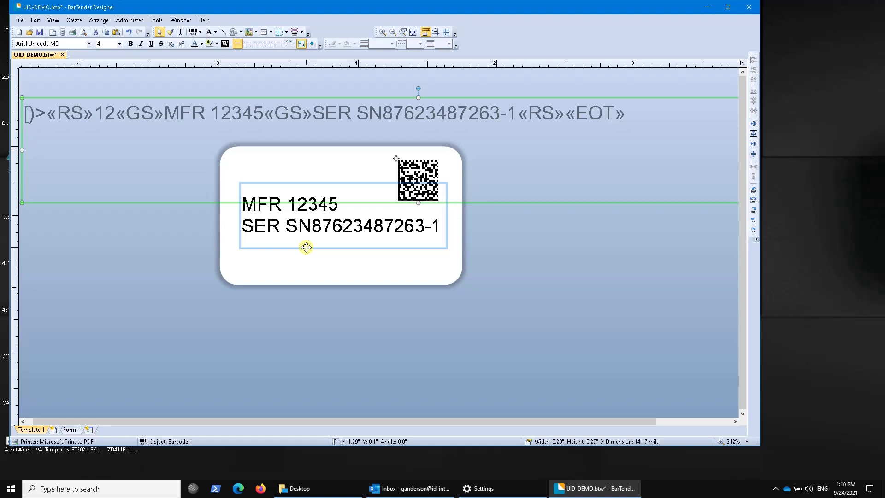
pyautogui.doubleClick(306, 248)
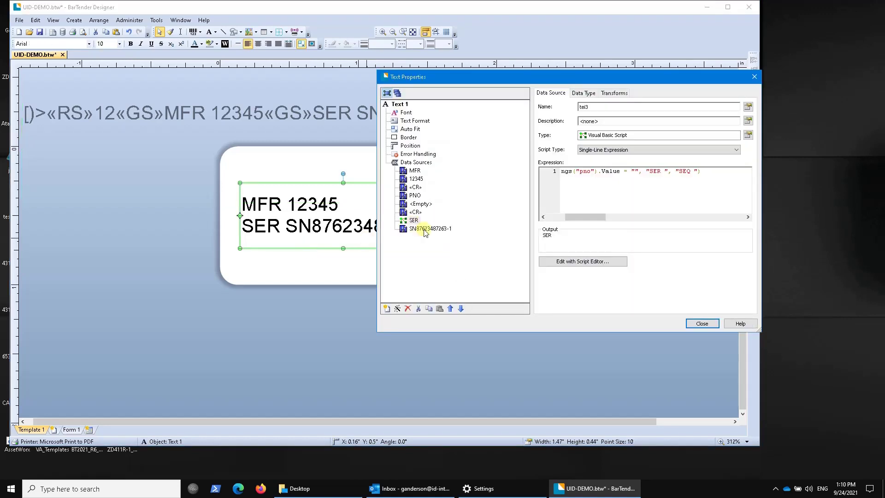
pyautogui.click(421, 204)
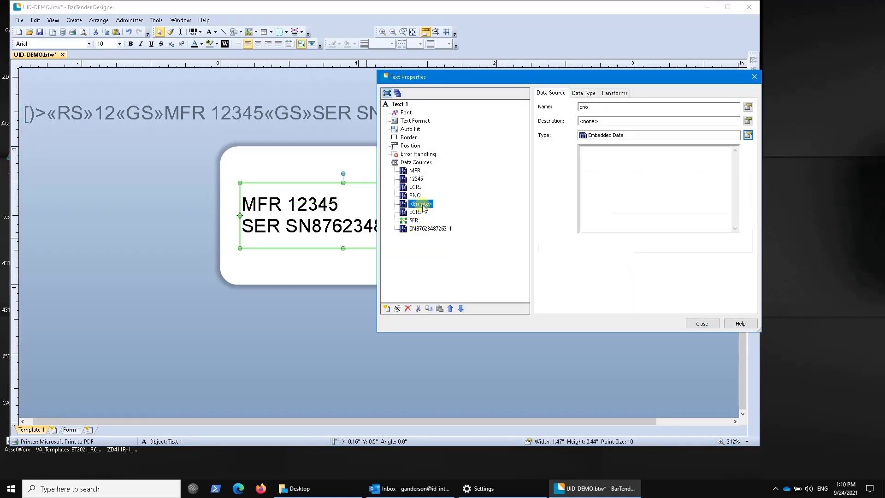
pyautogui.click(641, 164)
pyautogui.write('345345345')
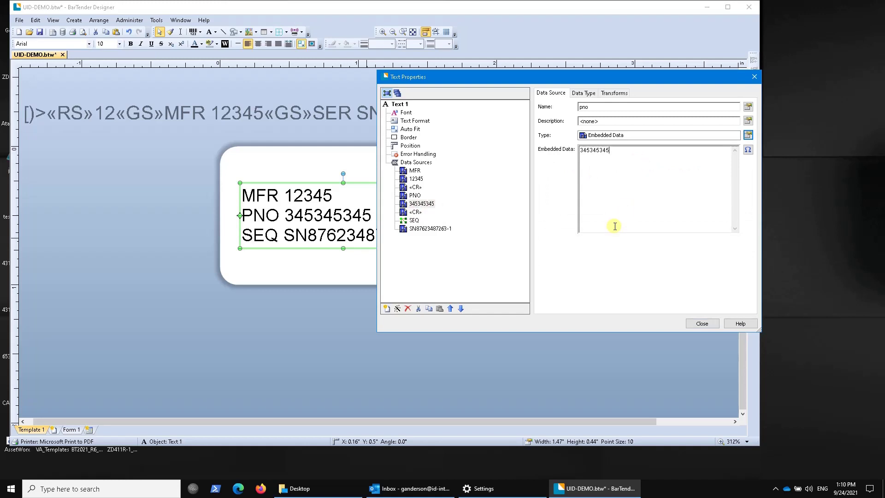
pyautogui.click(702, 323)
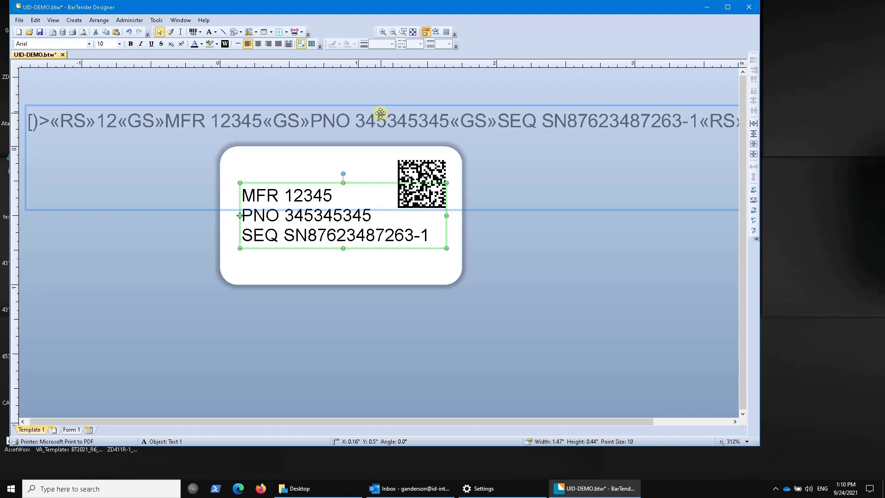
pyautogui.click(511, 277)
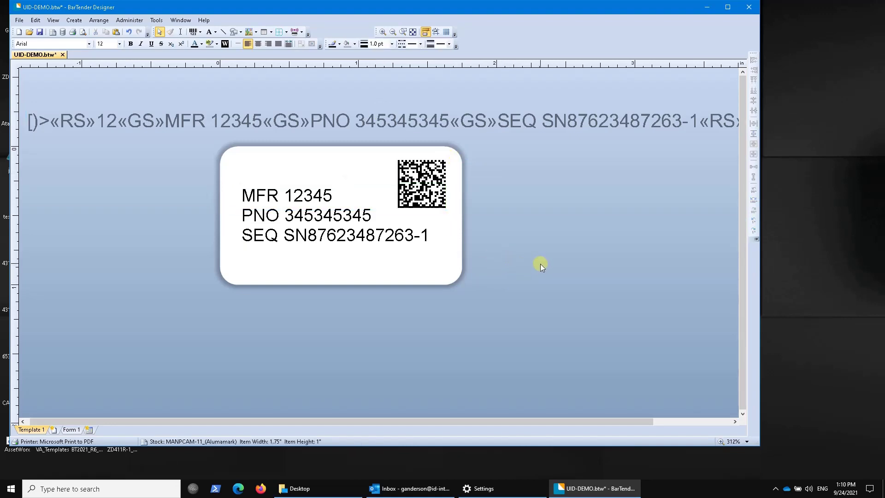
pyautogui.click(395, 135)
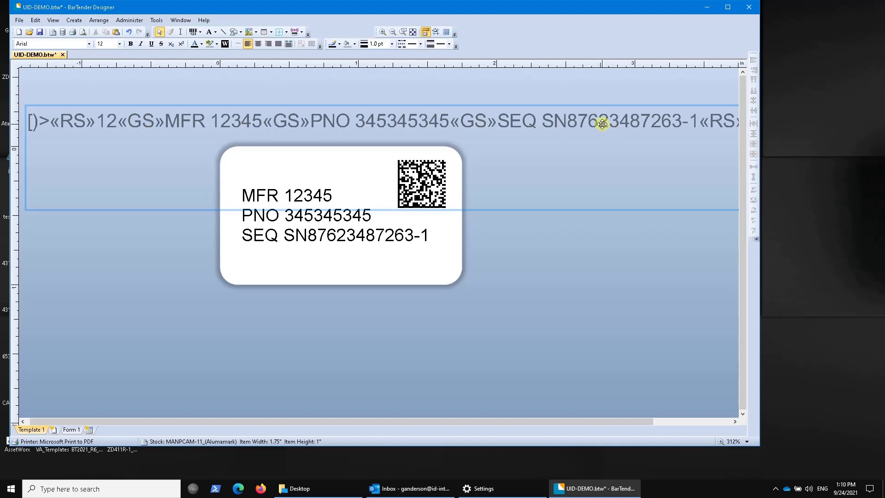
pyautogui.click(594, 231)
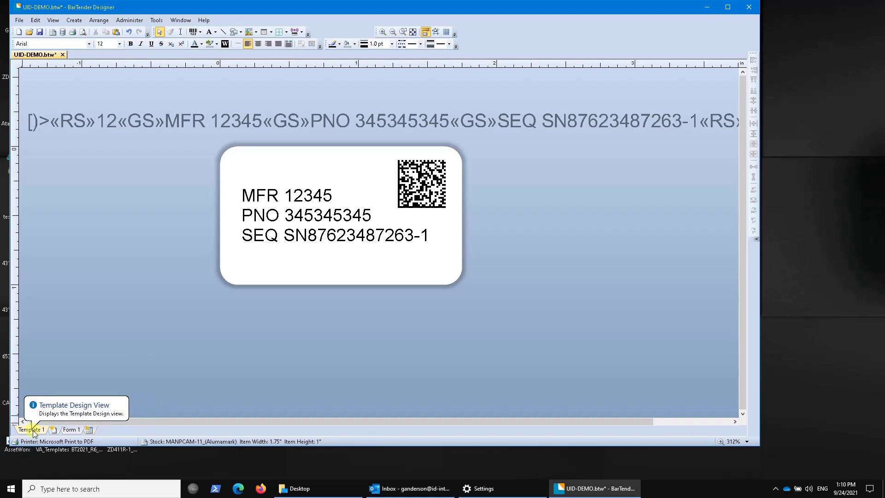
pyautogui.click(72, 430)
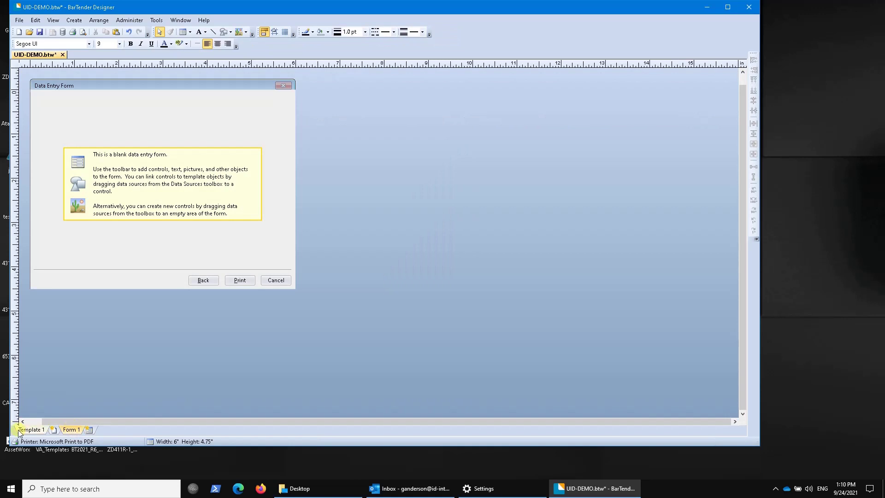
pyautogui.click(31, 430)
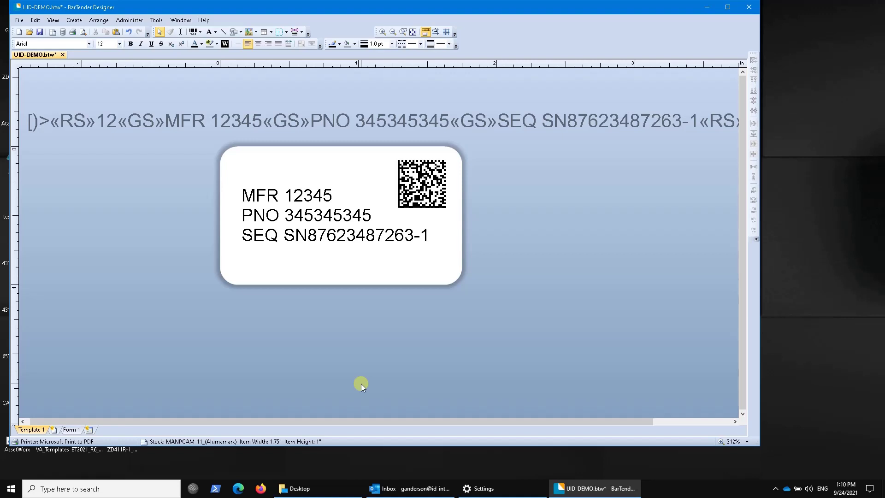
pyautogui.click(310, 237)
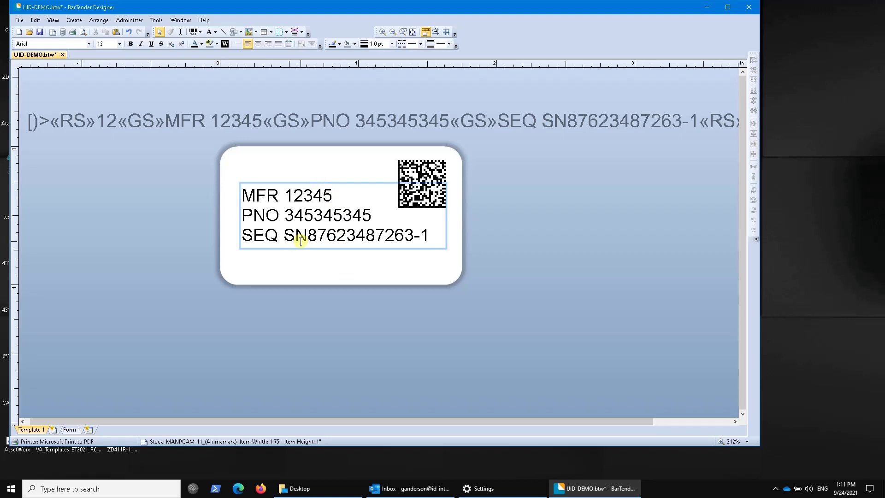
pyautogui.click(205, 310)
pyautogui.click(71, 429)
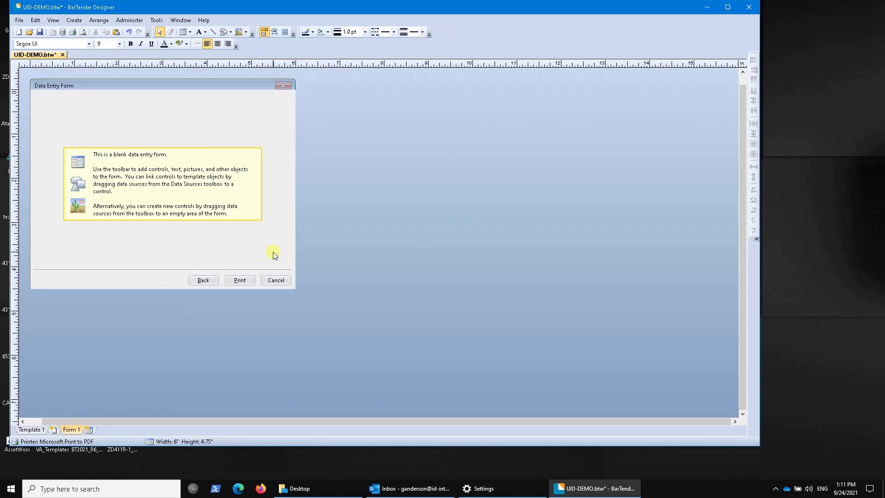
pyautogui.click(32, 430)
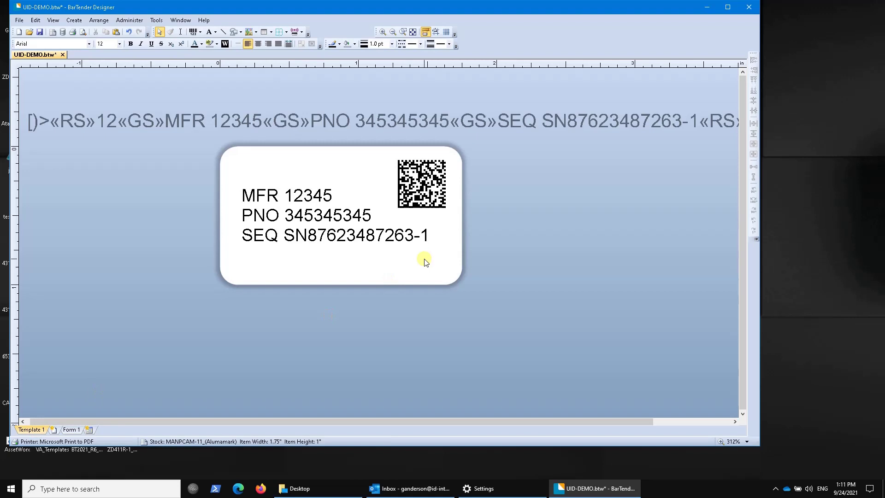